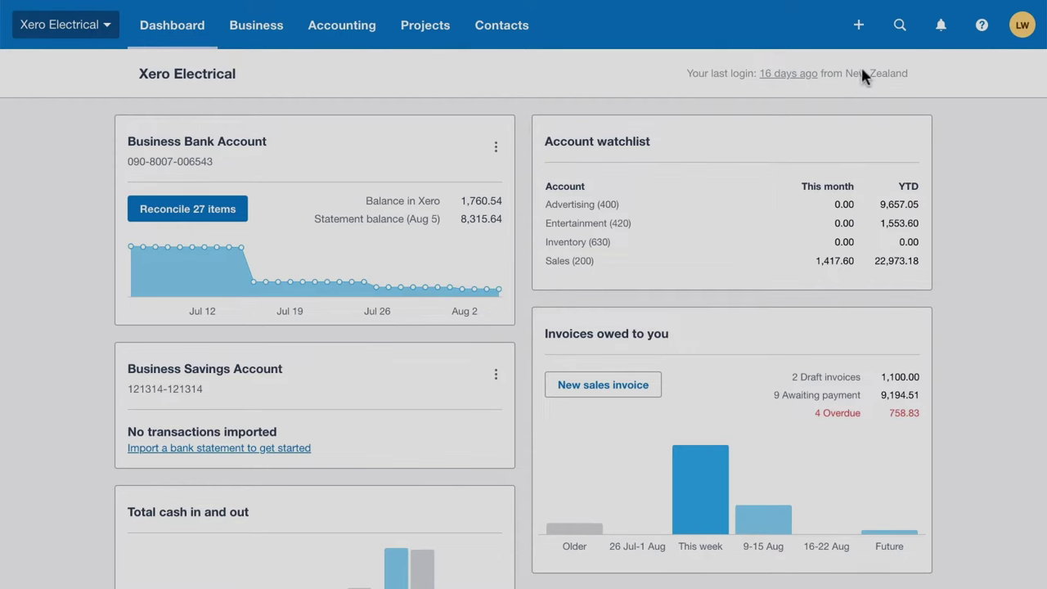
Create a new sales invoice addressed to Swanston Security.
{"action": "left_click", "coordinate": [858, 27]}
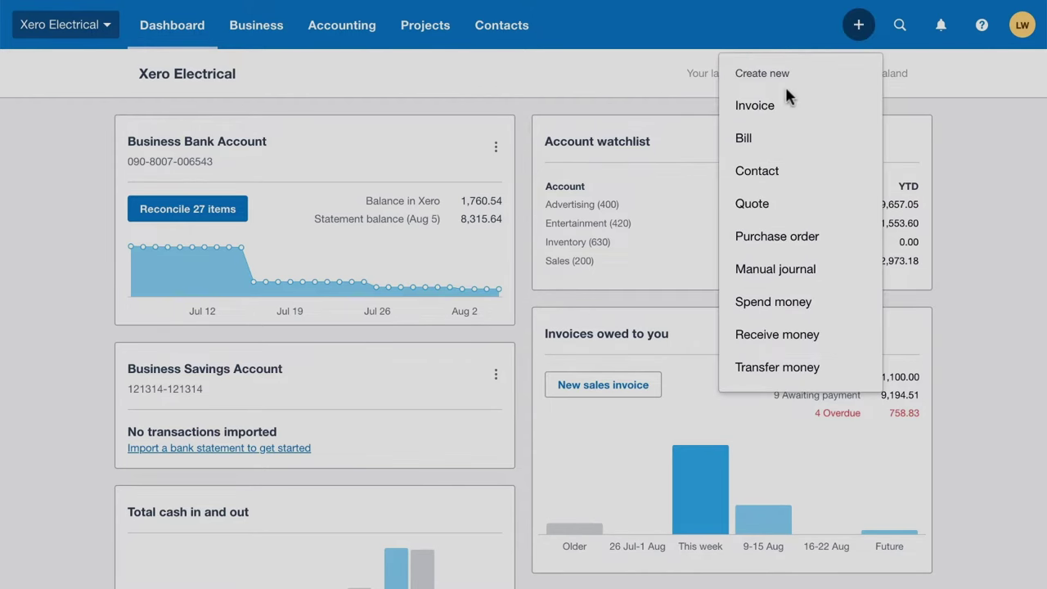
{"action": "left_click", "coordinate": [765, 107]}
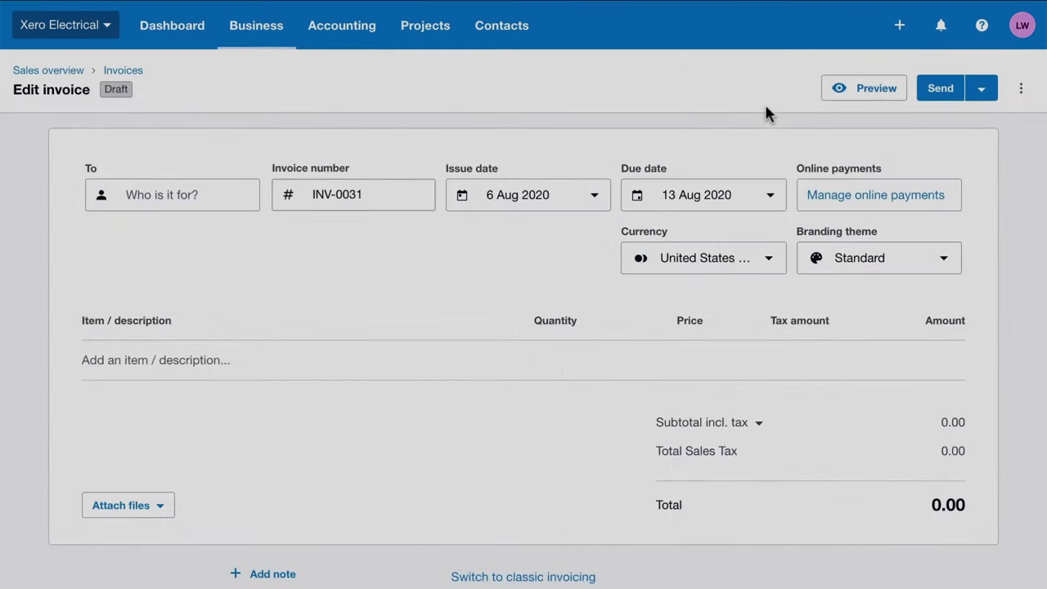
{"action": "left_click", "coordinate": [208, 197]}
{"action": "type", "text": "sw"}
{"action": "left_click", "coordinate": [245, 246]}
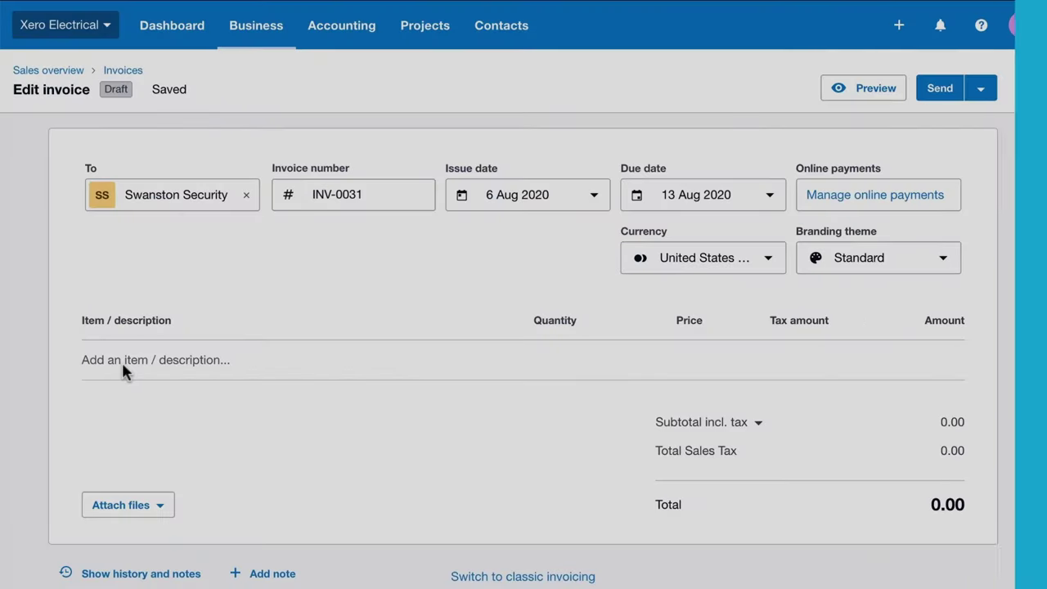
Add the "Project management - onsite daily rate" item as the invoice's first line.
{"action": "left_click", "coordinate": [121, 360]}
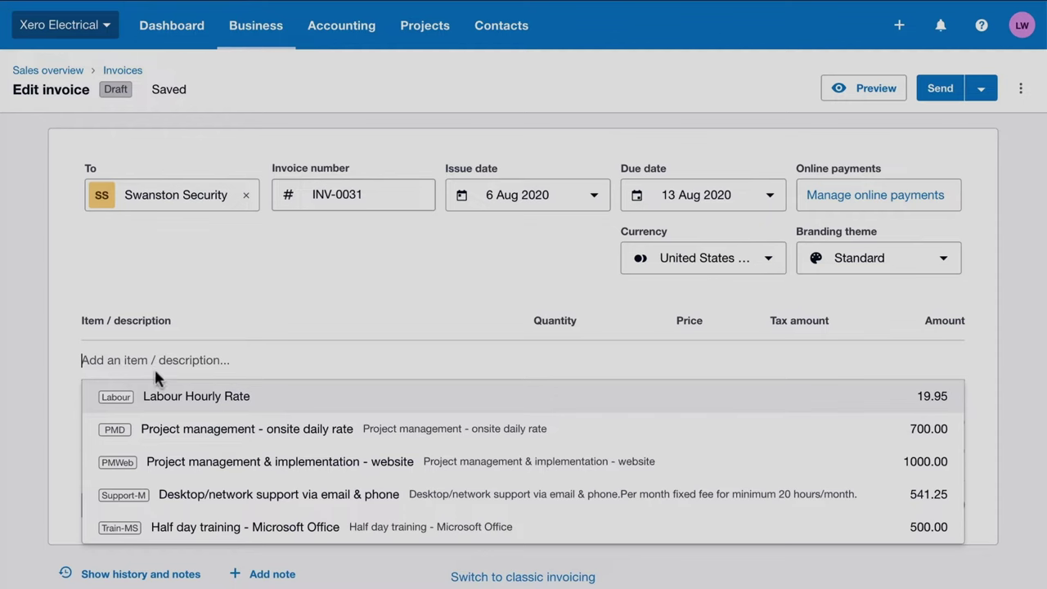
{"action": "left_click", "coordinate": [501, 438]}
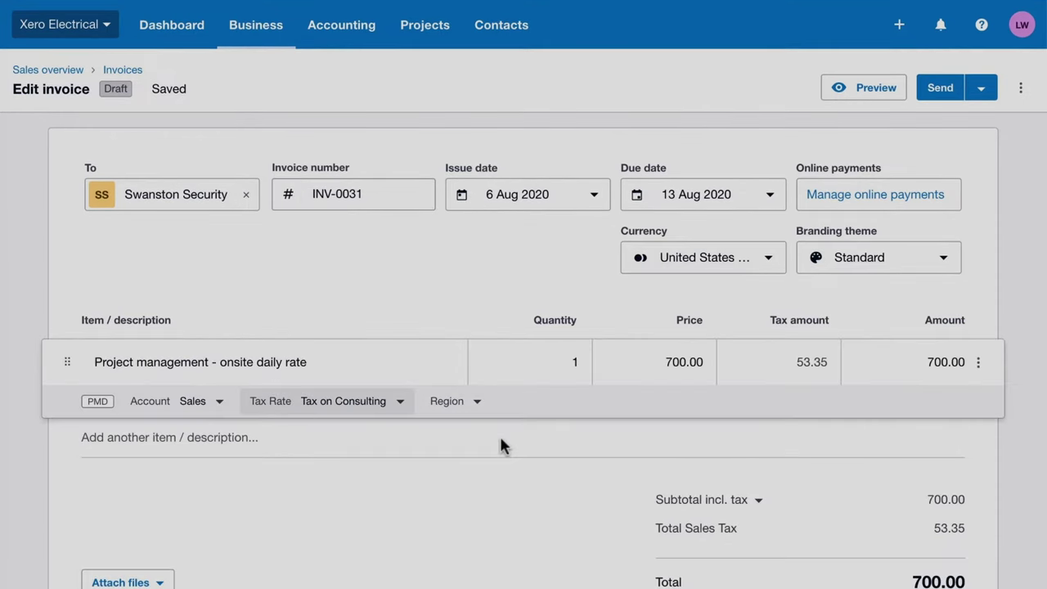
{"action": "left_click", "coordinate": [500, 445]}
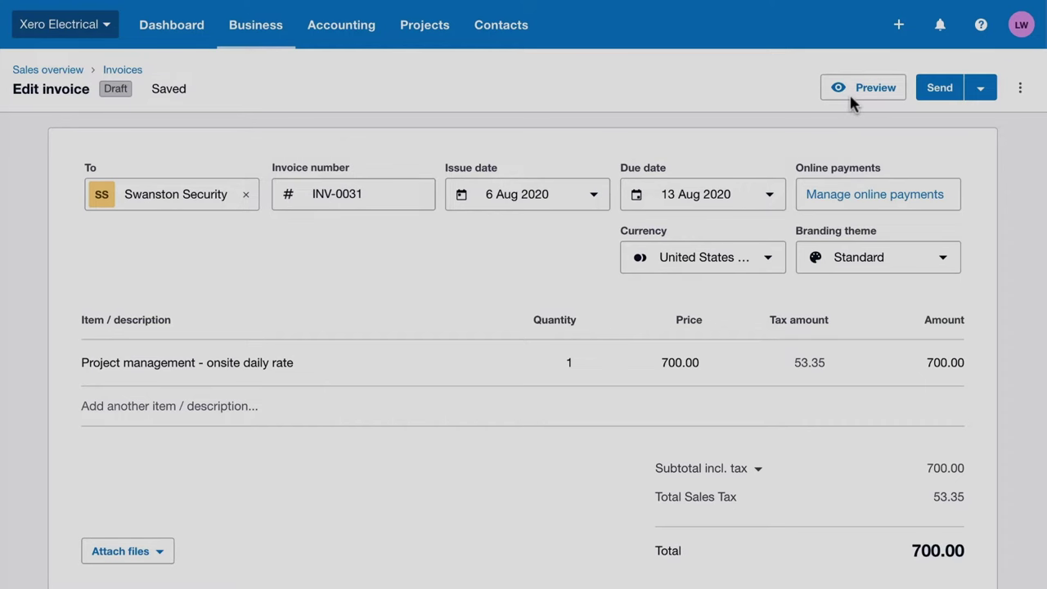
Email the invoice to Swanston Security with the default message.
{"action": "left_click", "coordinate": [949, 96]}
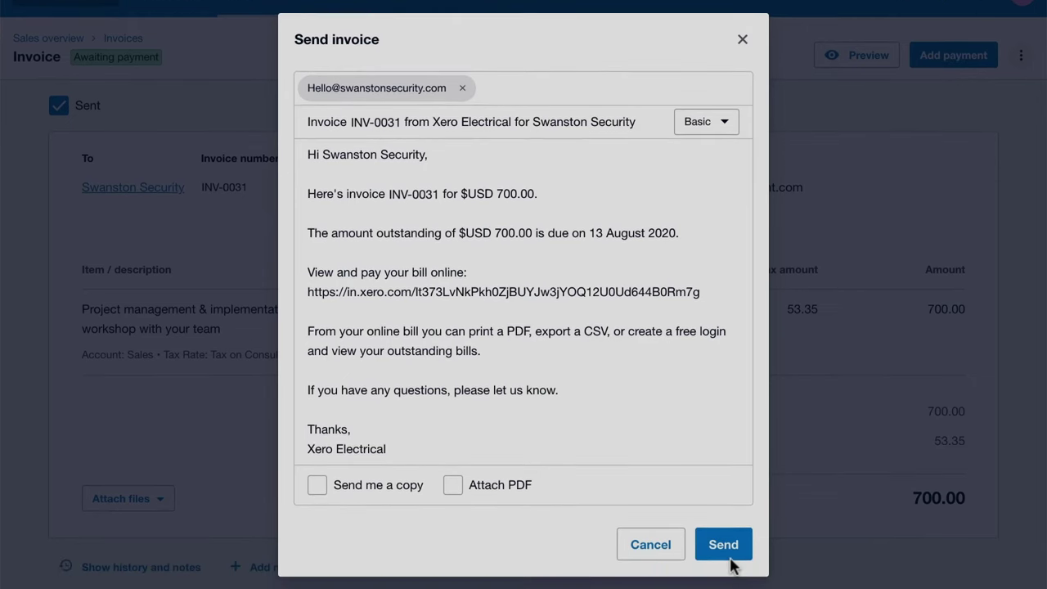
{"action": "left_click", "coordinate": [723, 545]}
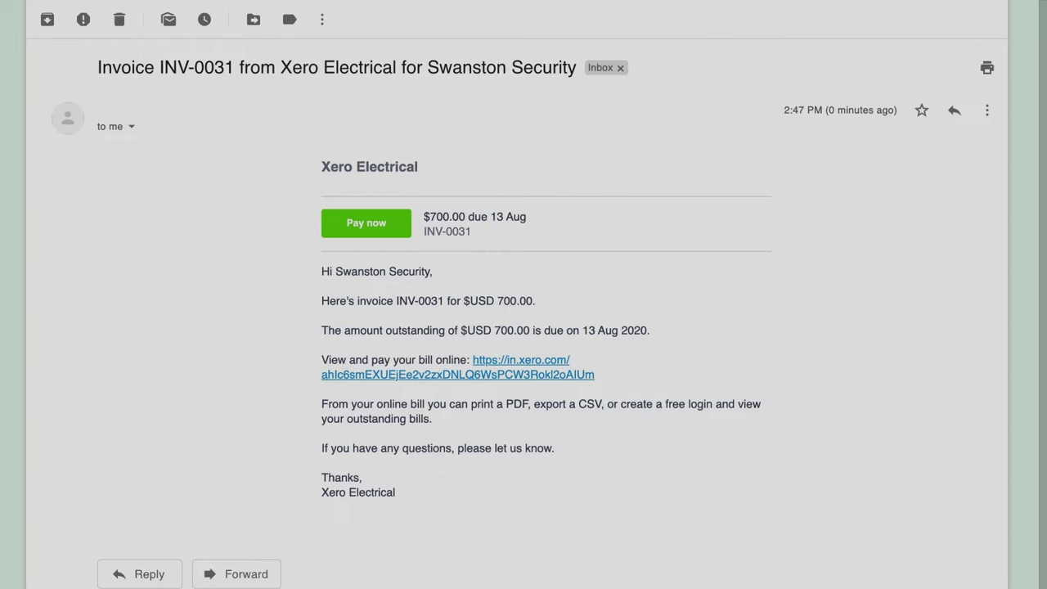
Open the online bill from the invoice email and review its details, totals and amount due.
{"action": "left_click", "coordinate": [420, 374]}
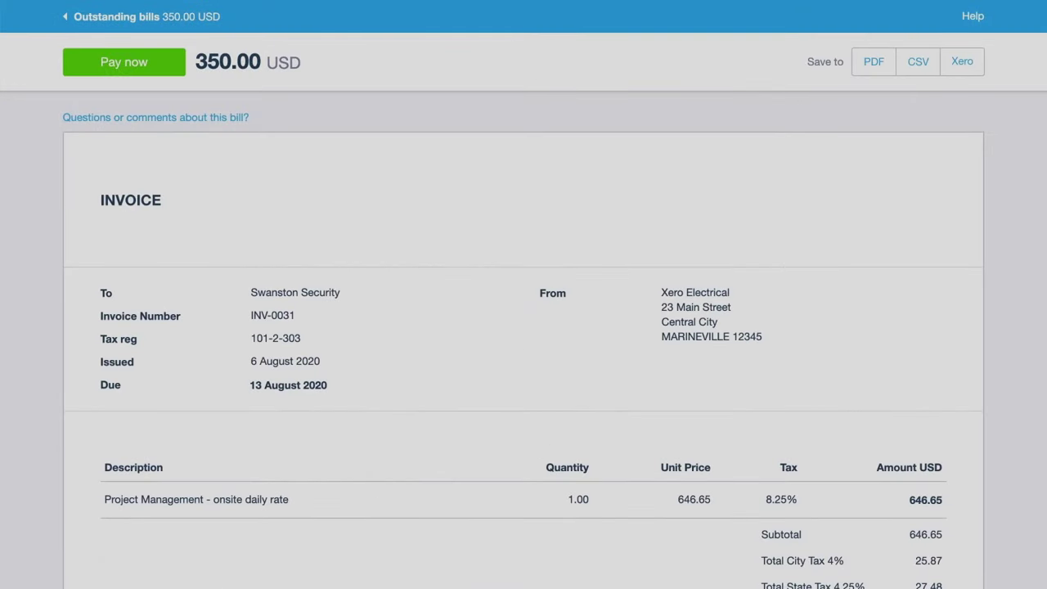
{"action": "scroll", "coordinate": [523, 327], "scroll_direction": "down", "scroll_amount": 3}
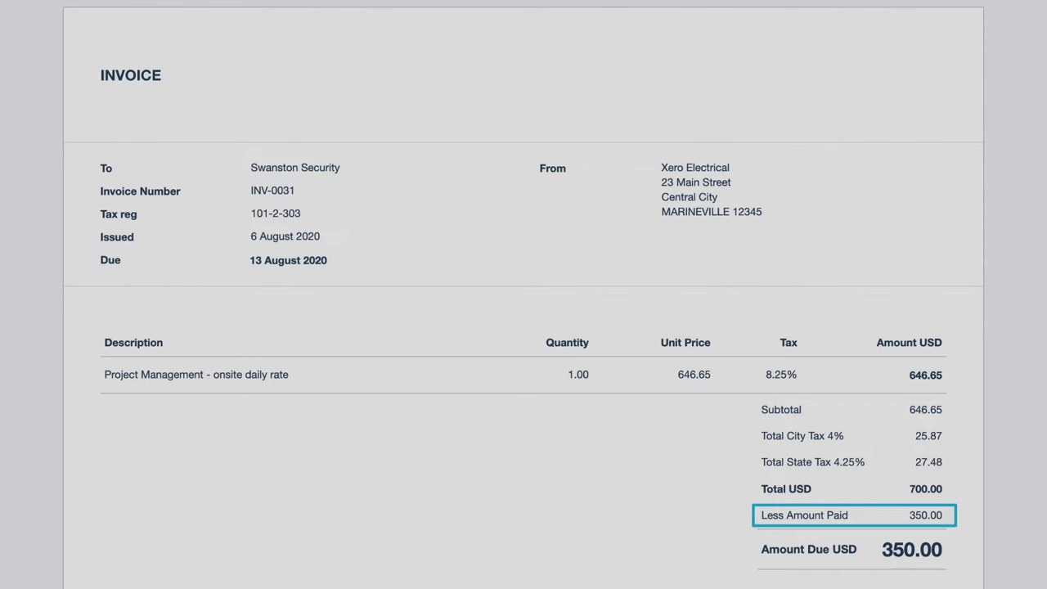
{"action": "scroll", "coordinate": [524, 327], "scroll_direction": "up", "scroll_amount": 3}
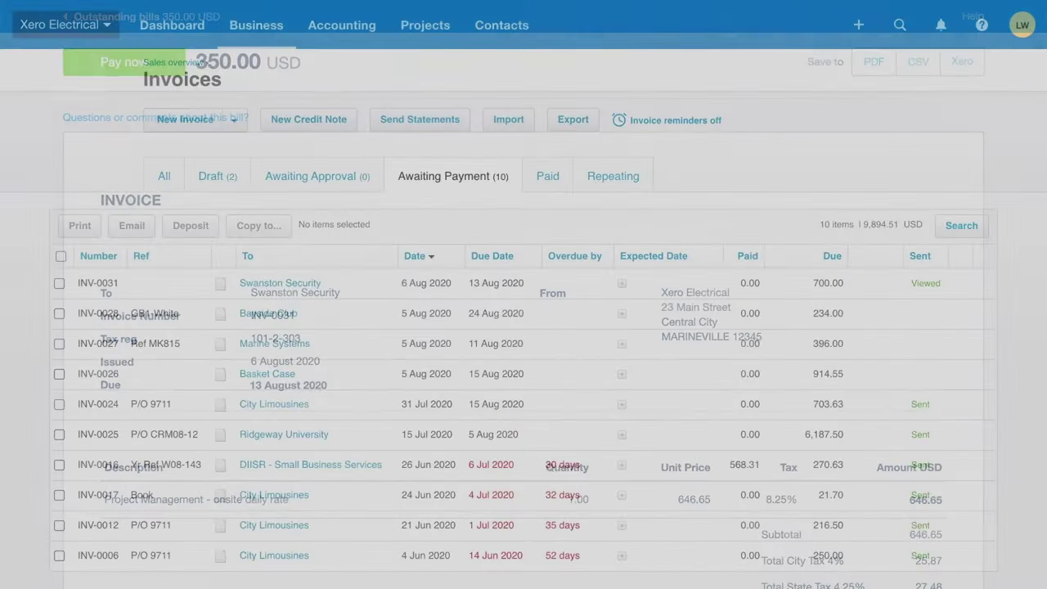
Turn on email reminders for overdue invoices and start adding another reminder.
{"action": "left_click", "coordinate": [676, 120]}
{"action": "left_click", "coordinate": [160, 141]}
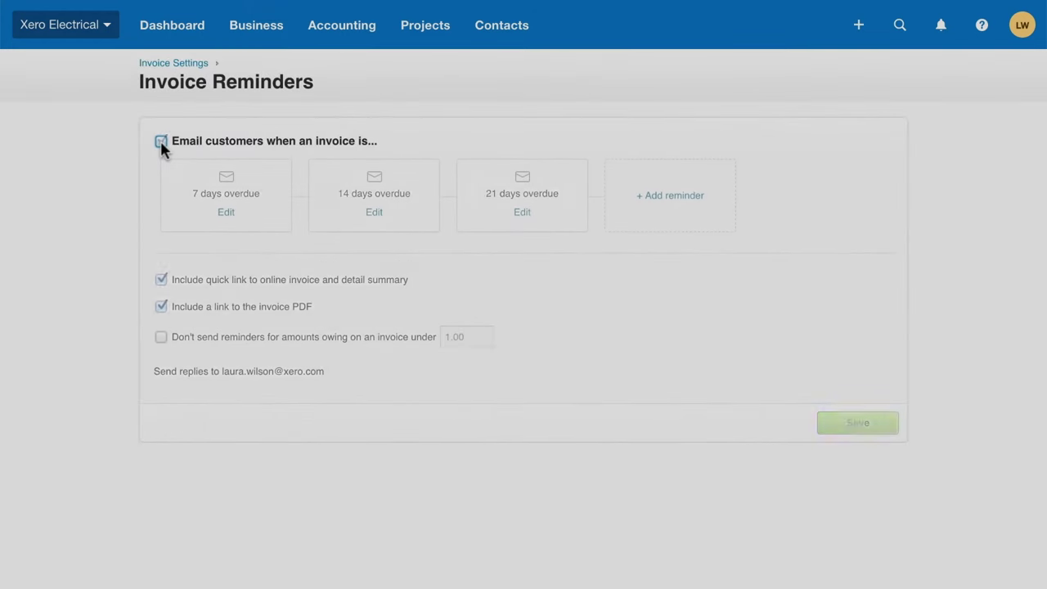
{"action": "left_click", "coordinate": [644, 198]}
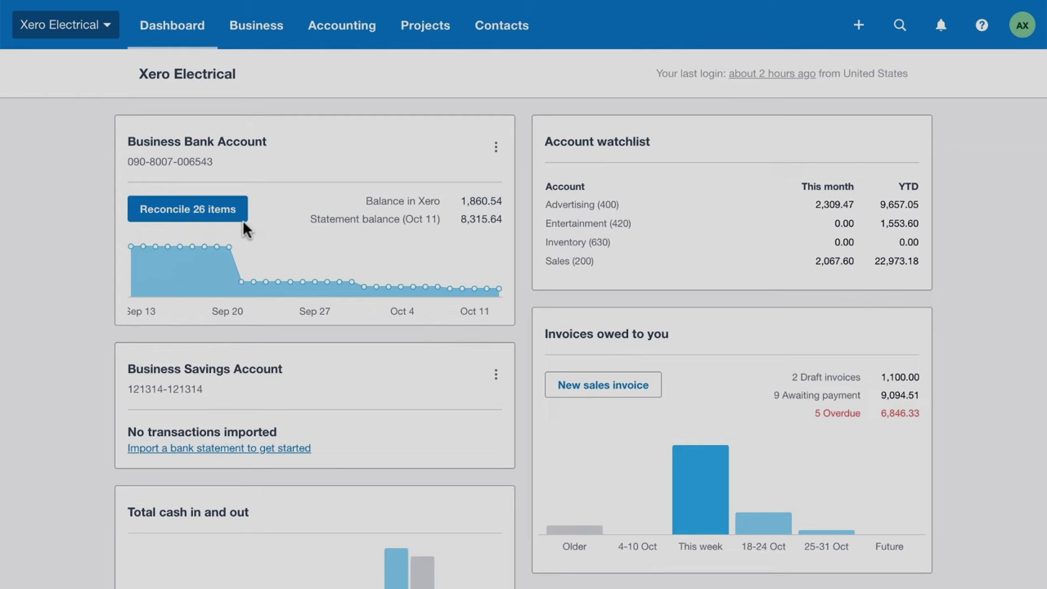
Open reconciliation for the Business Bank Account and accept the suggested match for the Ridgeway University receipt.
{"action": "left_click", "coordinate": [230, 213]}
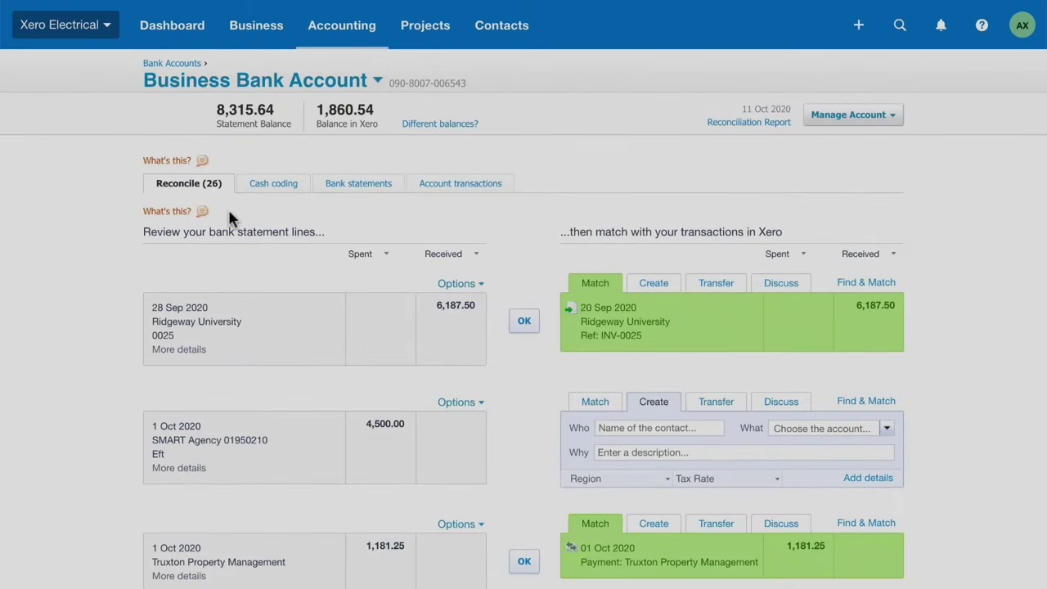
{"action": "left_click", "coordinate": [517, 328]}
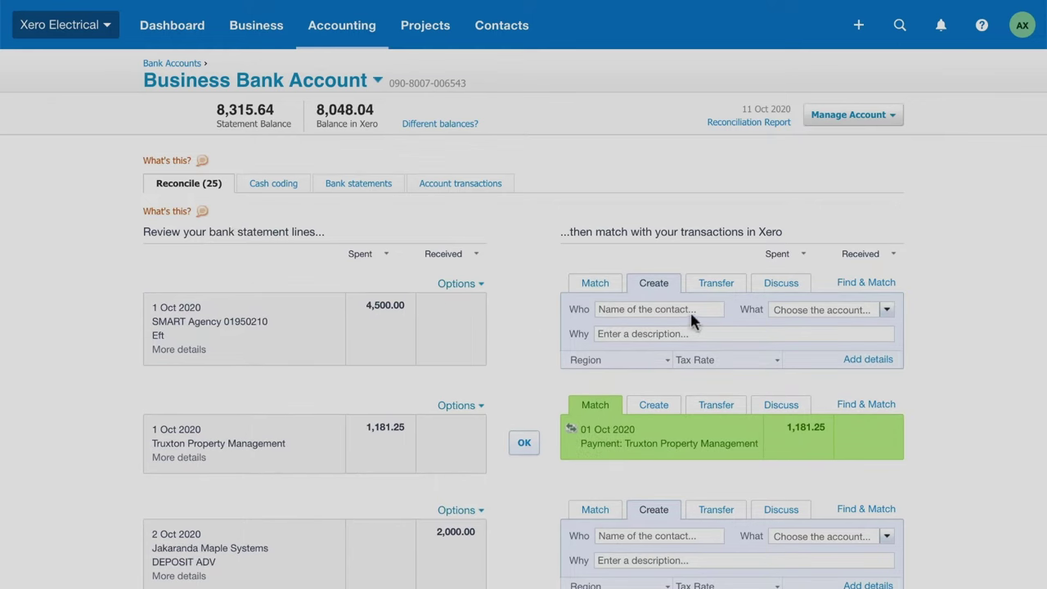
Reconcile the SMART Agency payment by creating a transaction with contact SMART Agency and consulting account 412.
{"action": "left_click", "coordinate": [695, 309]}
{"action": "type", "text": "SMART Agency"}
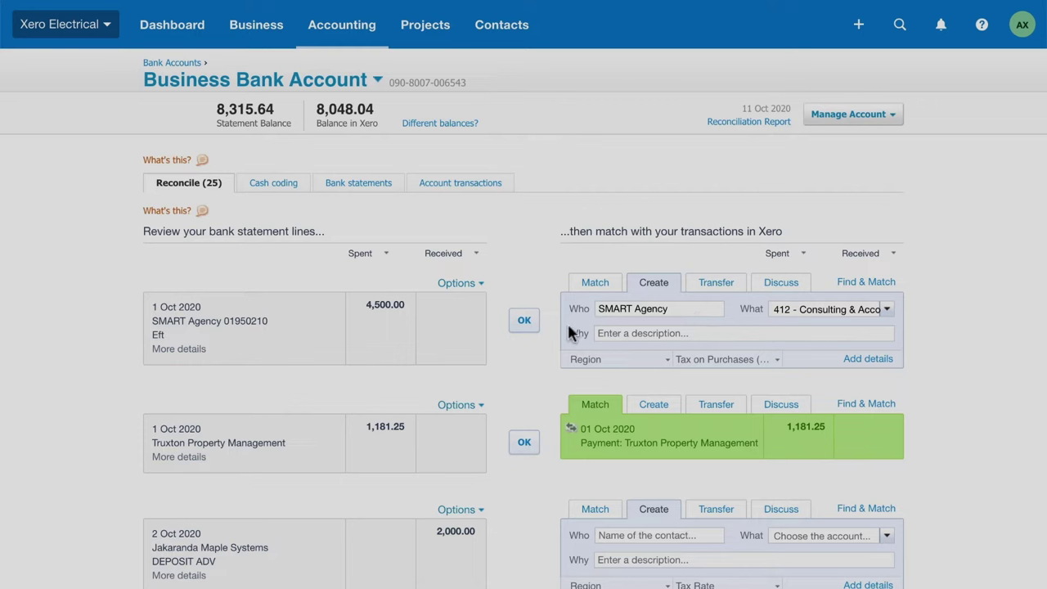
{"action": "left_click", "coordinate": [519, 327]}
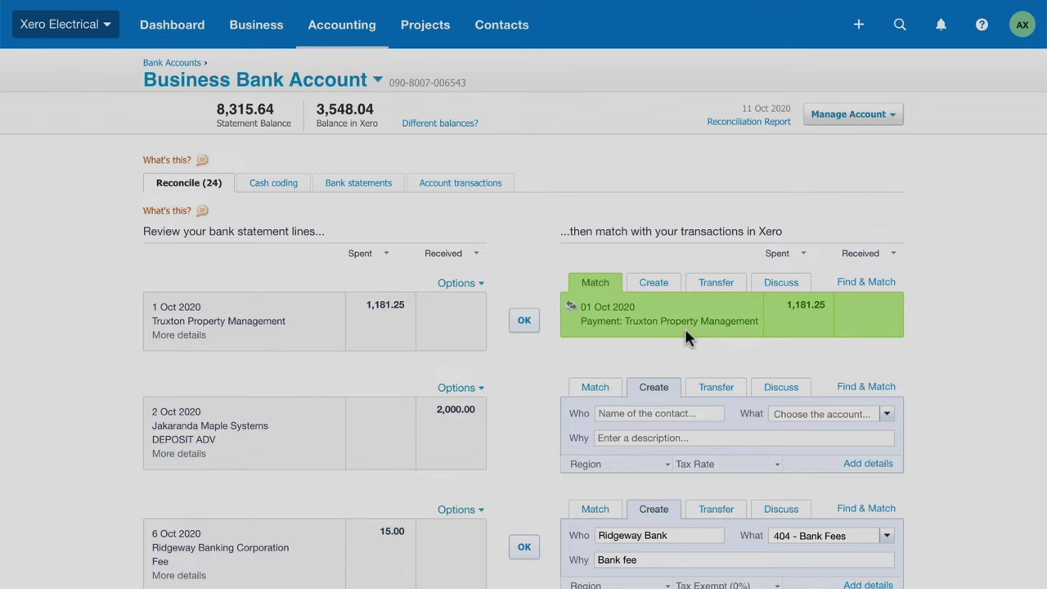
Reconcile the Truxton Property Management payment and the Ridgeway Banking Corporation fee using their suggested entries.
{"action": "left_click", "coordinate": [530, 321]}
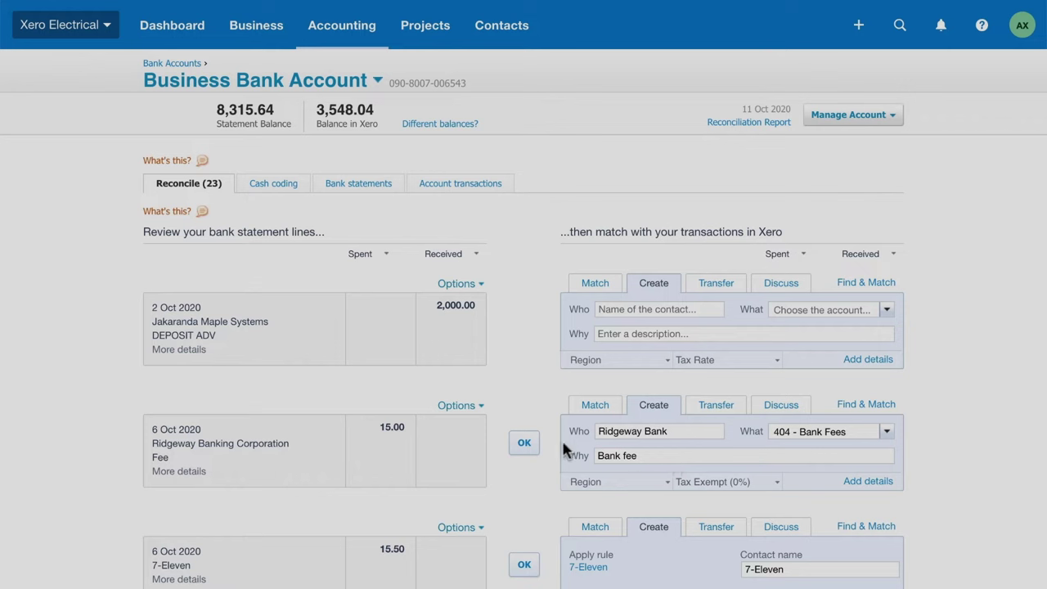
{"action": "left_click", "coordinate": [524, 443]}
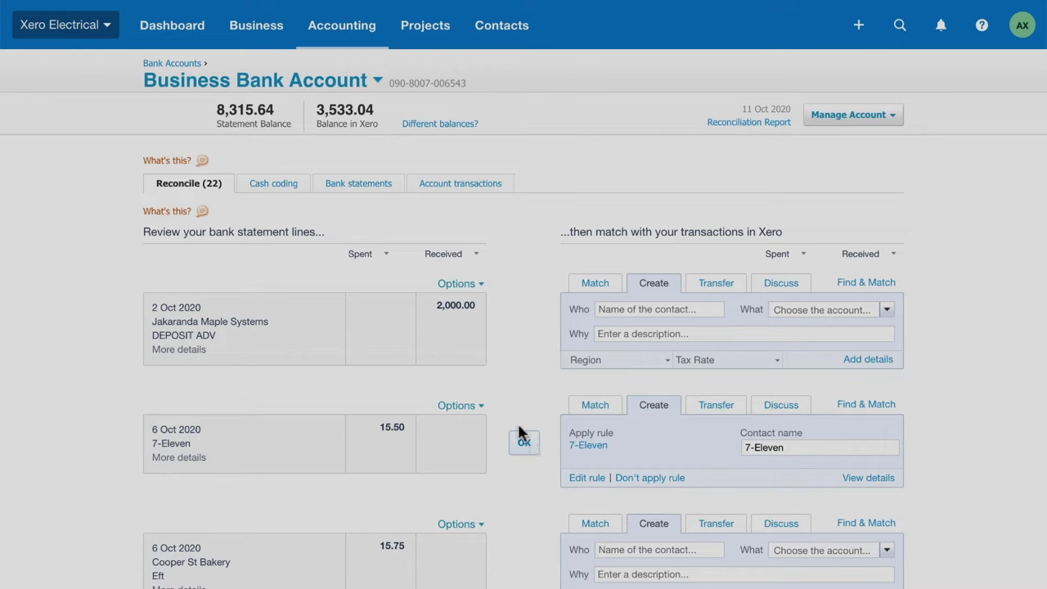
Open the App Marketplace and browse the staff picks and the invoicing, payroll and inventory app categories.
{"action": "left_click", "coordinate": [108, 27]}
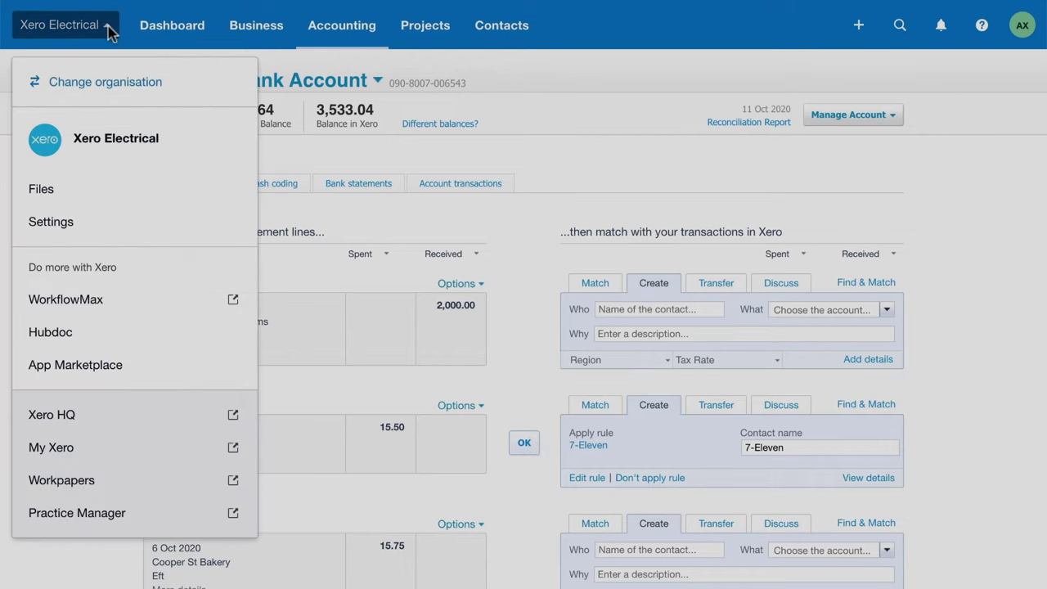
{"action": "left_click", "coordinate": [110, 368]}
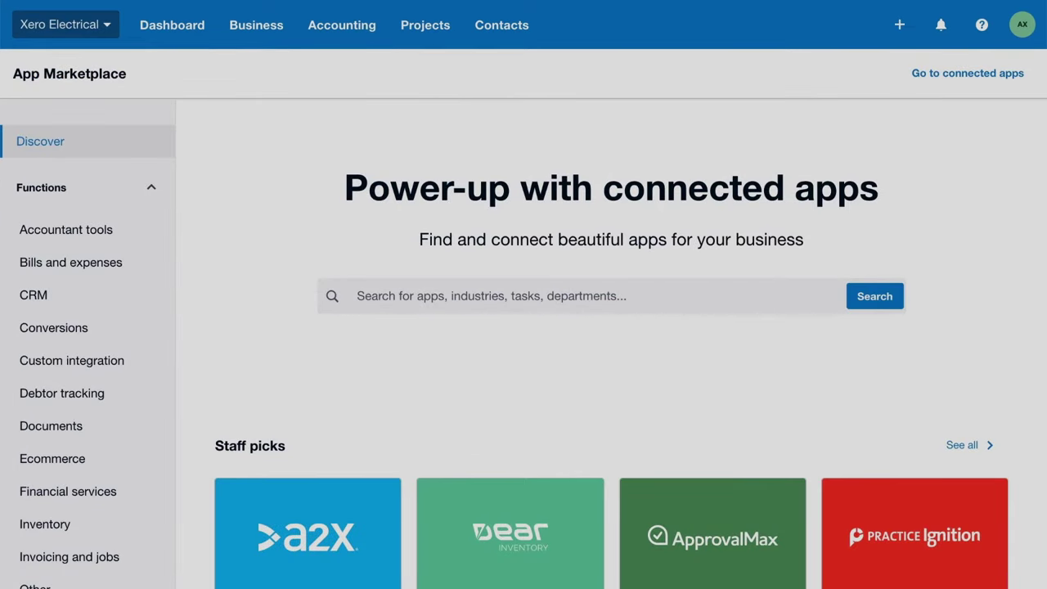
{"action": "scroll", "coordinate": [523, 294], "scroll_direction": "down", "scroll_amount": 2}
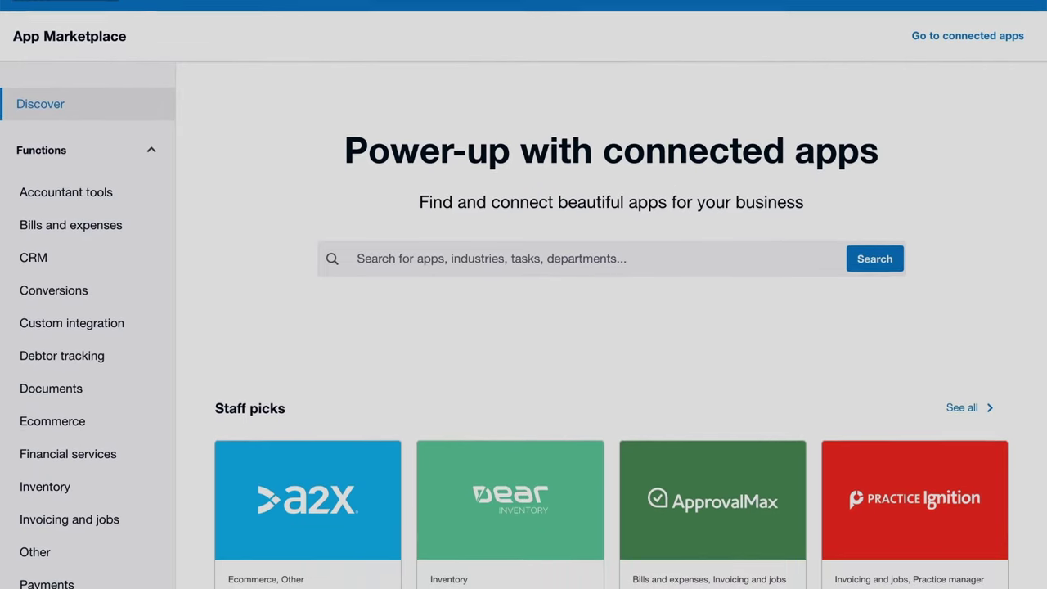
{"action": "scroll", "coordinate": [524, 294], "scroll_direction": "down", "scroll_amount": 4}
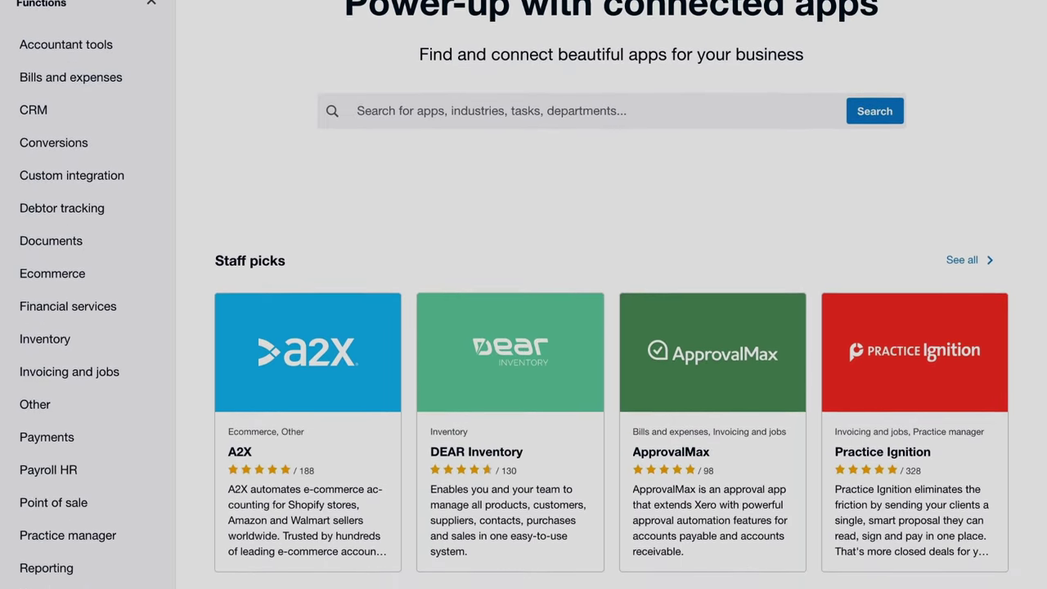
{"action": "scroll", "coordinate": [524, 295], "scroll_direction": "down", "scroll_amount": 5}
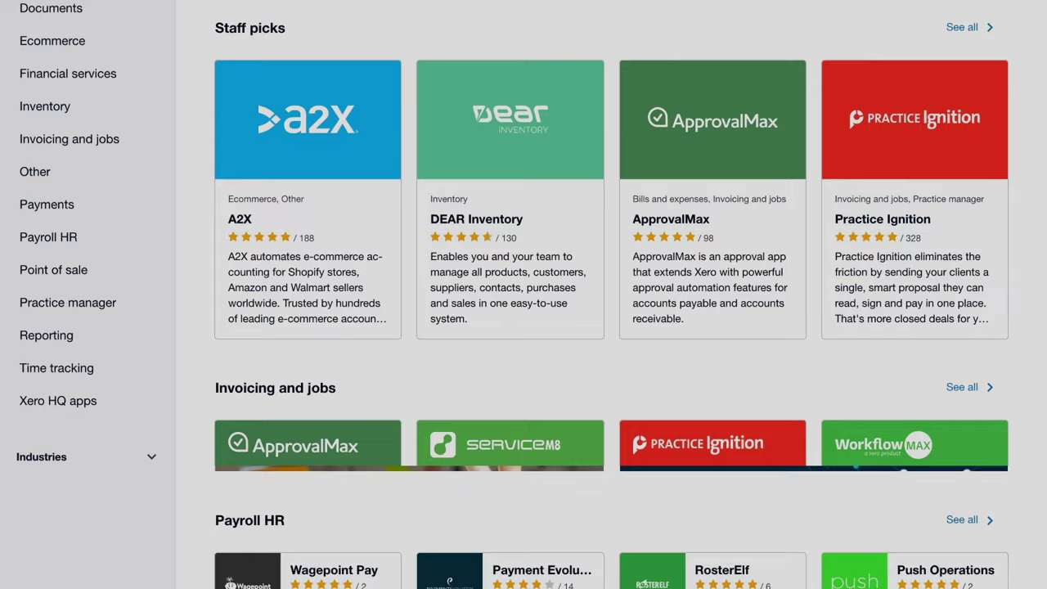
{"action": "scroll", "coordinate": [524, 294], "scroll_direction": "down", "scroll_amount": 4}
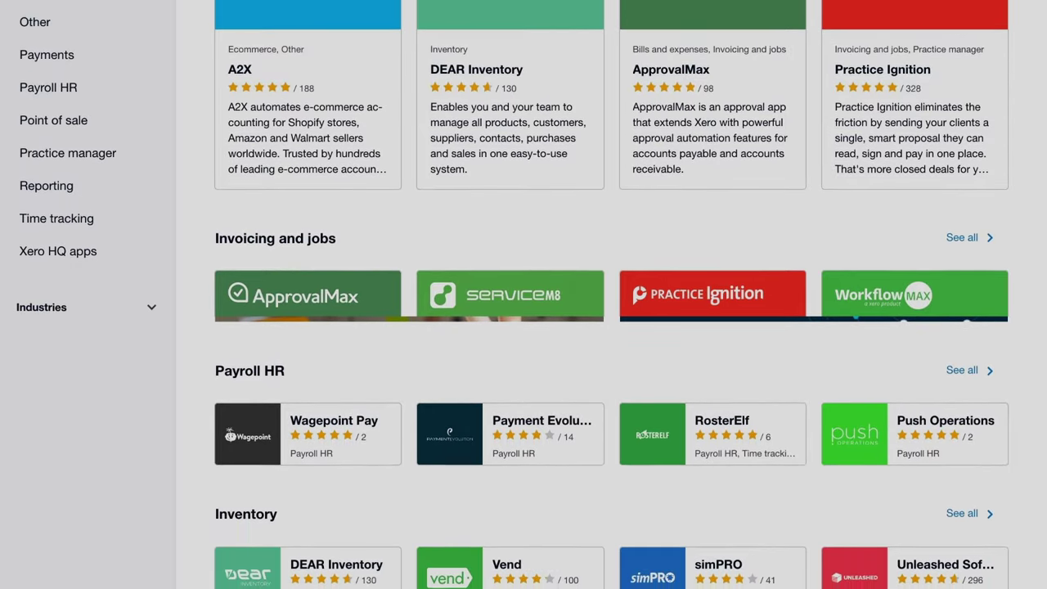
{"action": "scroll", "coordinate": [523, 295], "scroll_direction": "down", "scroll_amount": 1}
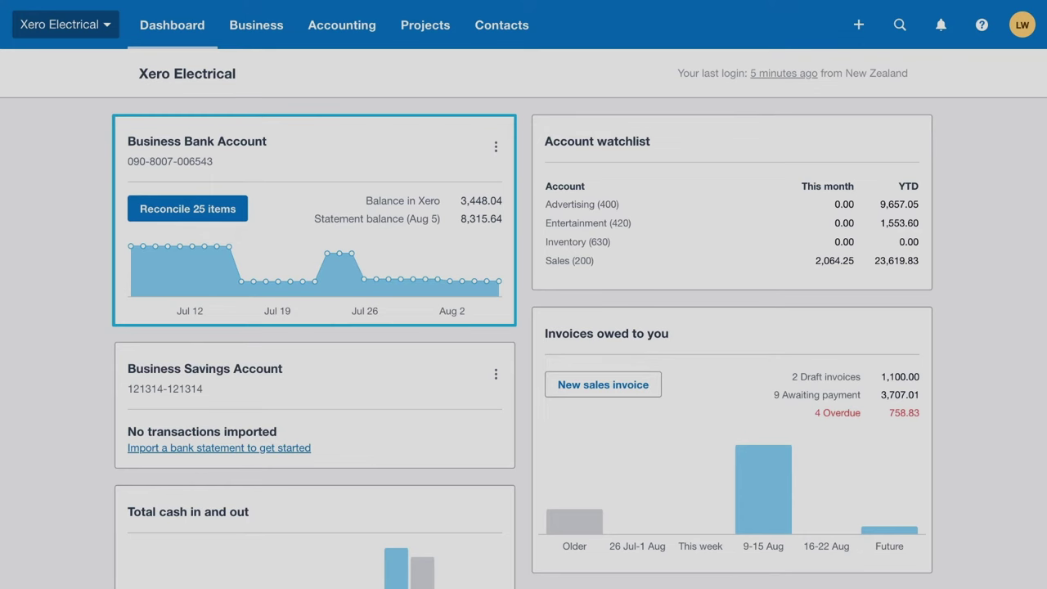
Review the dashboard's bank balances, cash in and out, account watchlist, invoices owed and bills to pay.
{"action": "scroll", "coordinate": [523, 295], "scroll_direction": "down", "scroll_amount": 5}
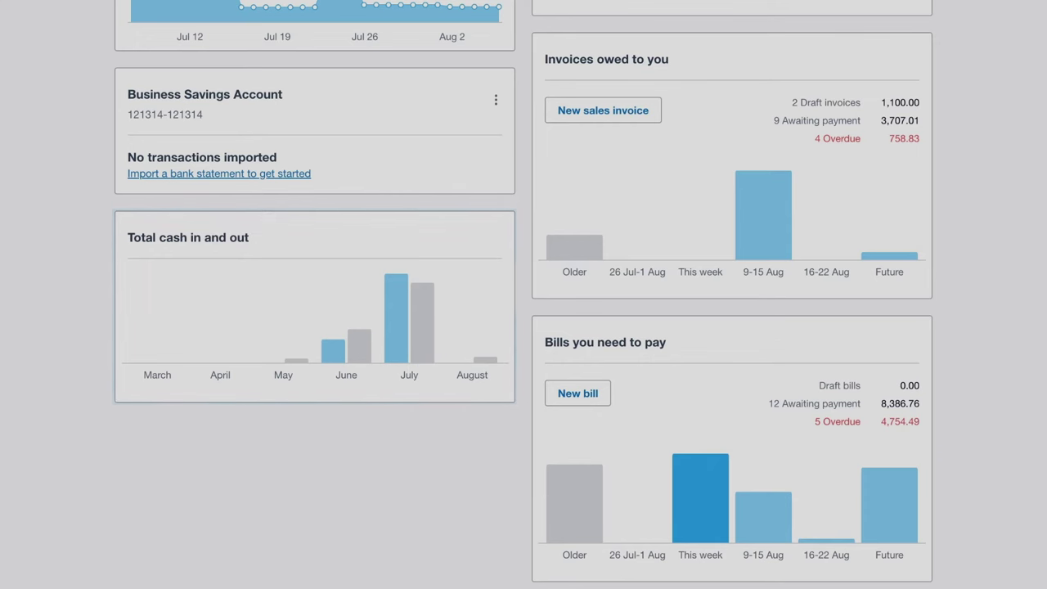
{"action": "scroll", "coordinate": [524, 295], "scroll_direction": "up", "scroll_amount": 5}
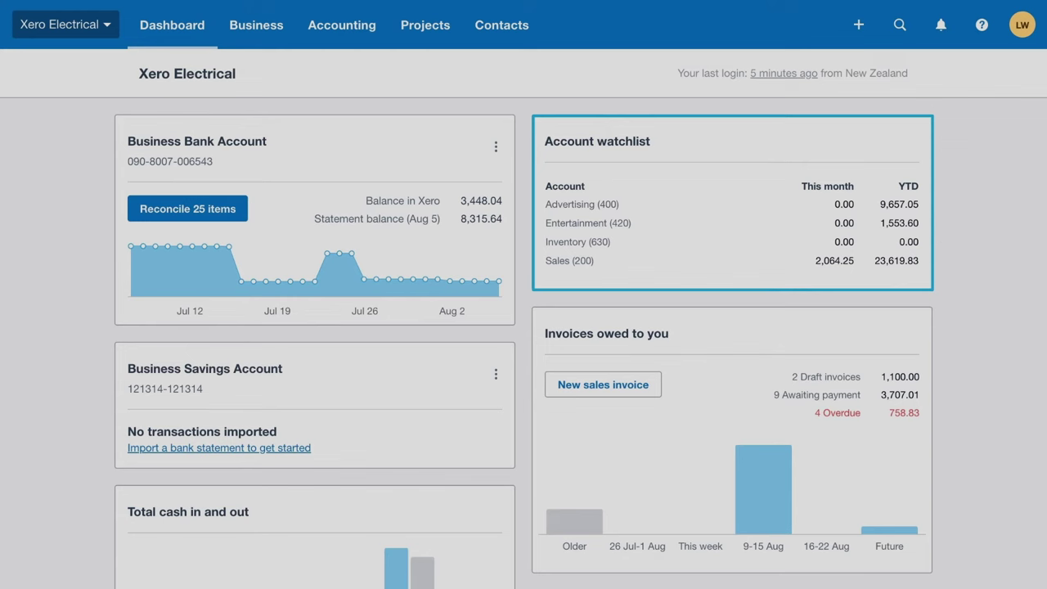
{"action": "scroll", "coordinate": [523, 295], "scroll_direction": "down", "scroll_amount": 4}
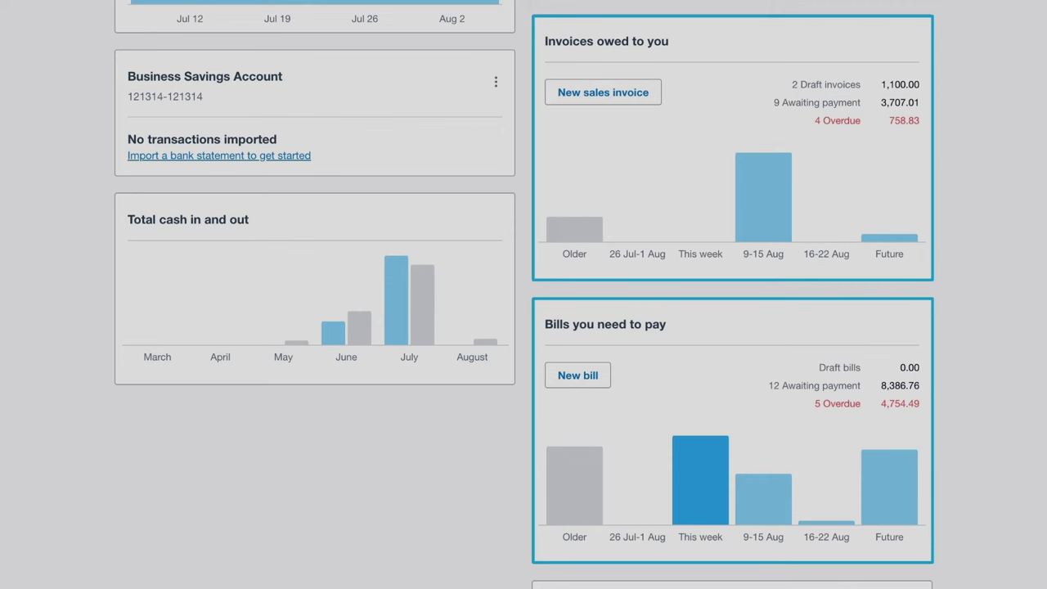
{"action": "scroll", "coordinate": [524, 294], "scroll_direction": "up", "scroll_amount": 4}
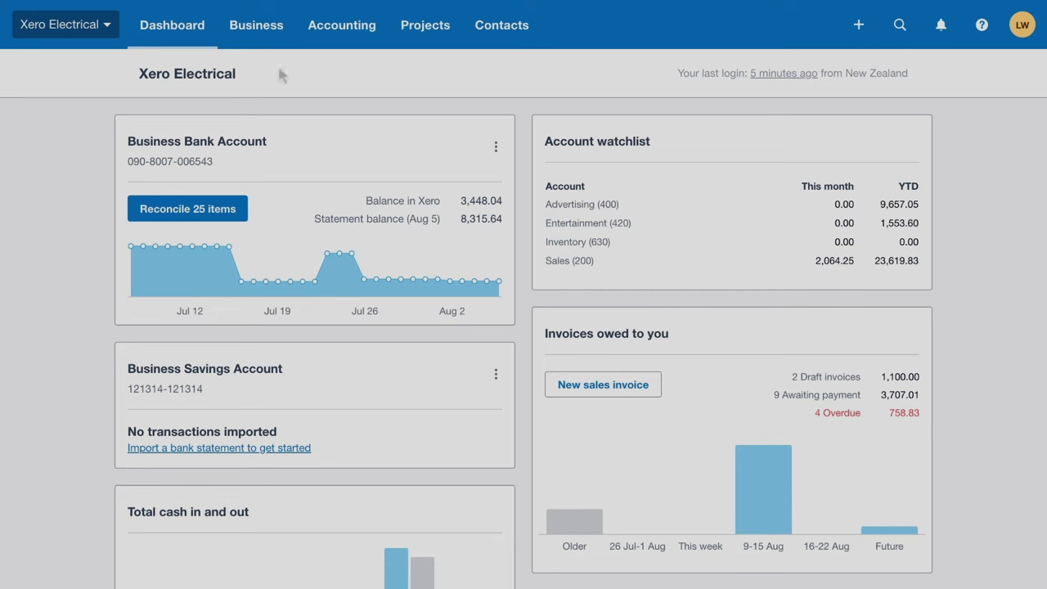
Open the short-term cash flow projection and set its period to the next 30 days.
{"action": "left_click", "coordinate": [266, 33]}
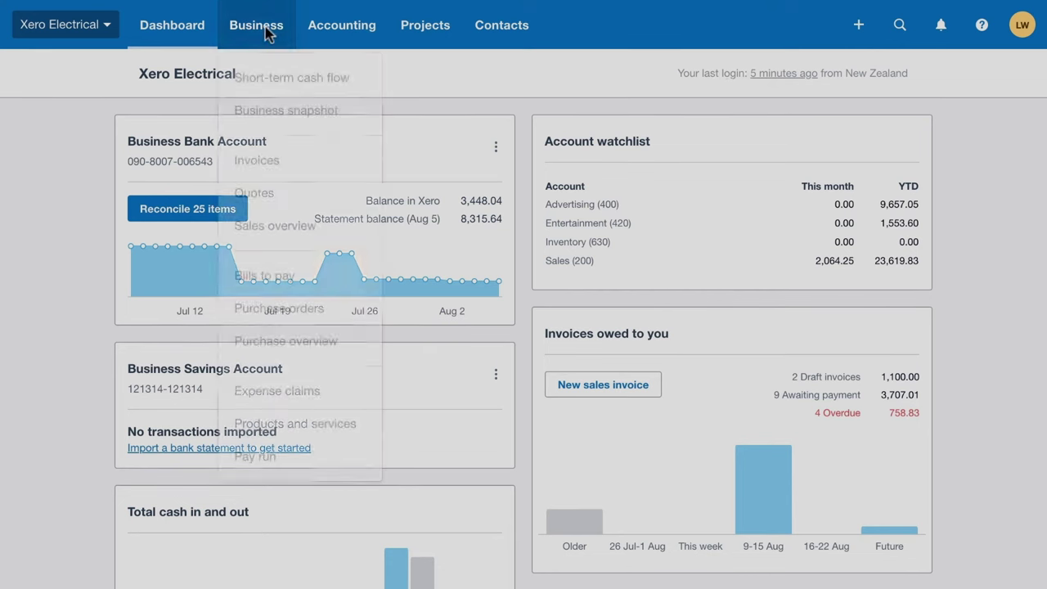
{"action": "left_click", "coordinate": [292, 78]}
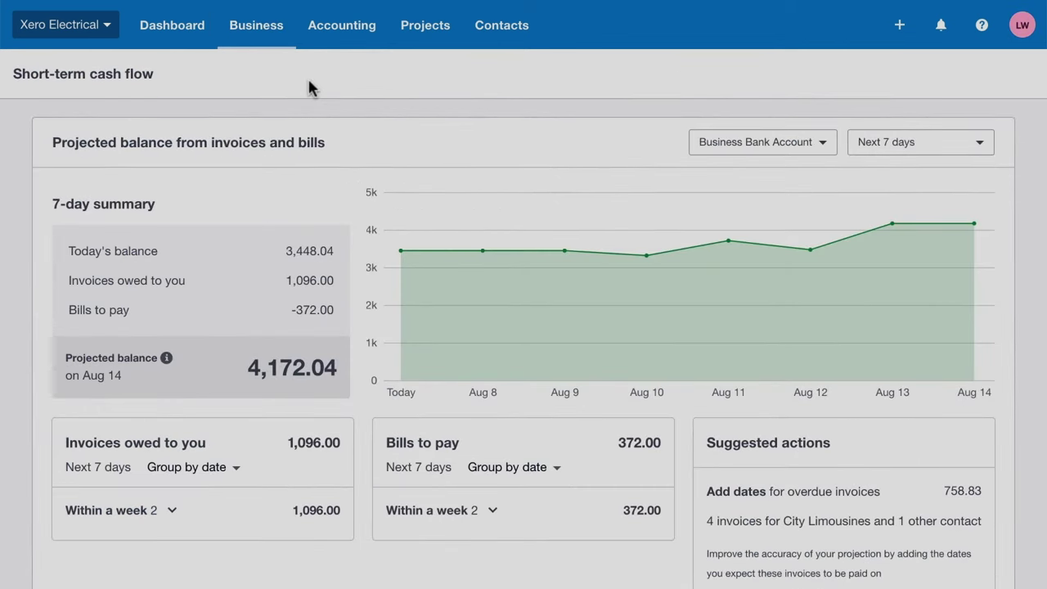
{"action": "left_click", "coordinate": [980, 143]}
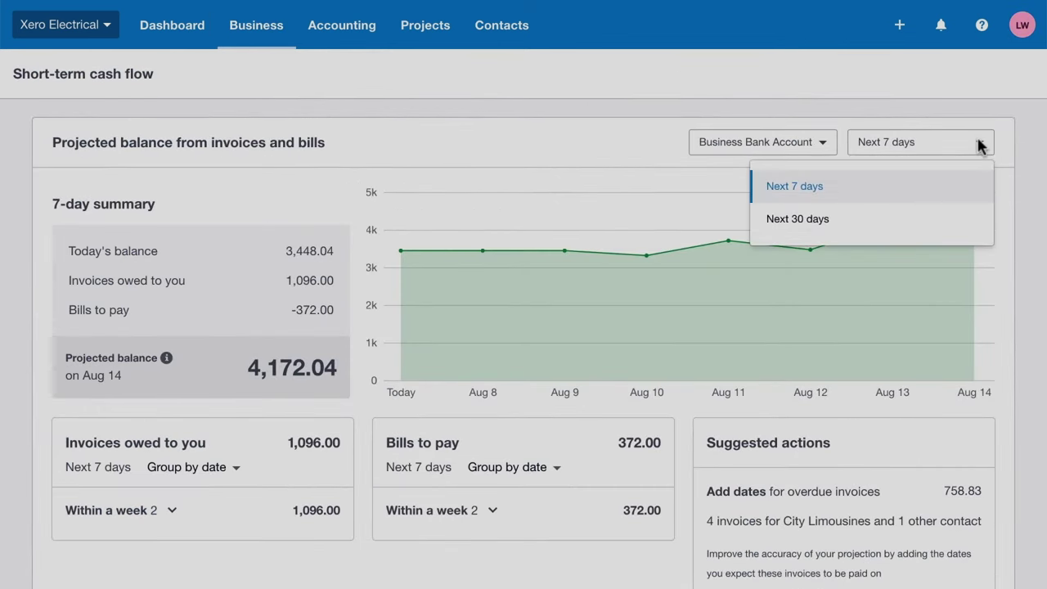
{"action": "left_click", "coordinate": [820, 219]}
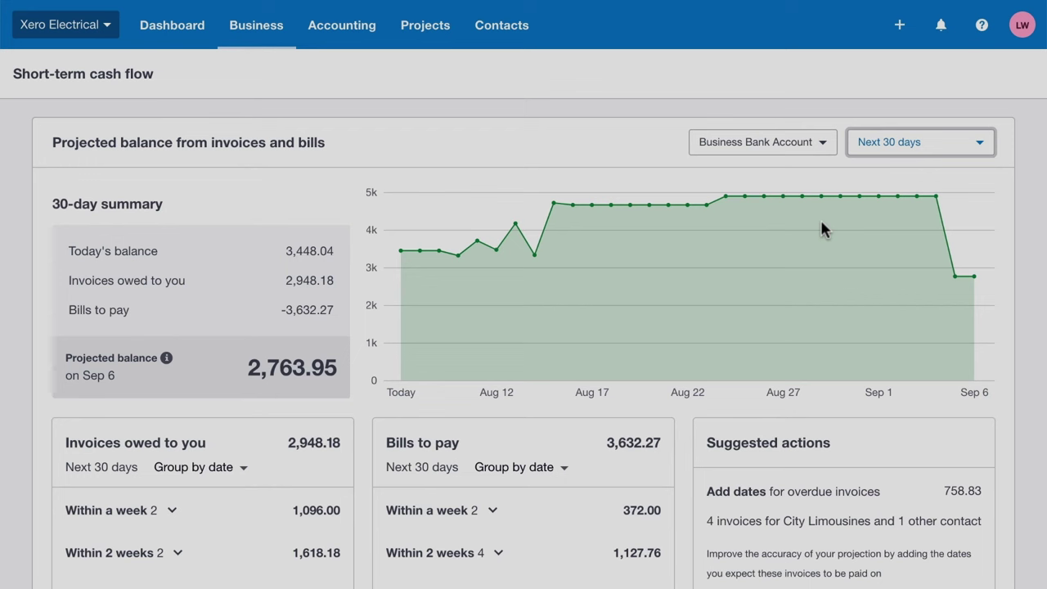
Open the full list of accounting reports and look through the available report categories.
{"action": "left_click", "coordinate": [351, 29]}
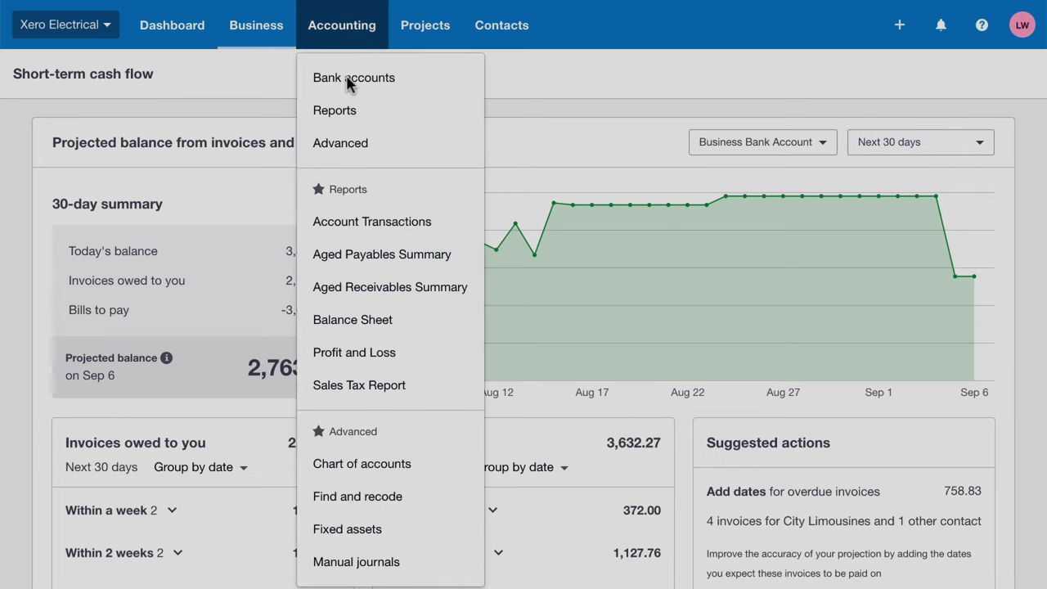
{"action": "left_click", "coordinate": [343, 113]}
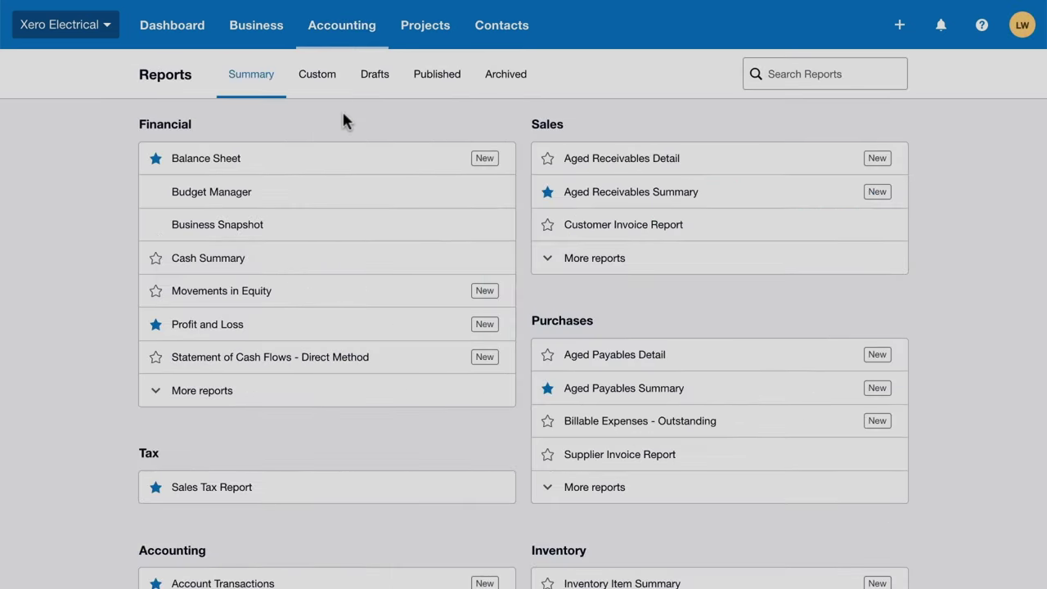
{"action": "scroll", "coordinate": [342, 114], "scroll_direction": "down", "scroll_amount": 2}
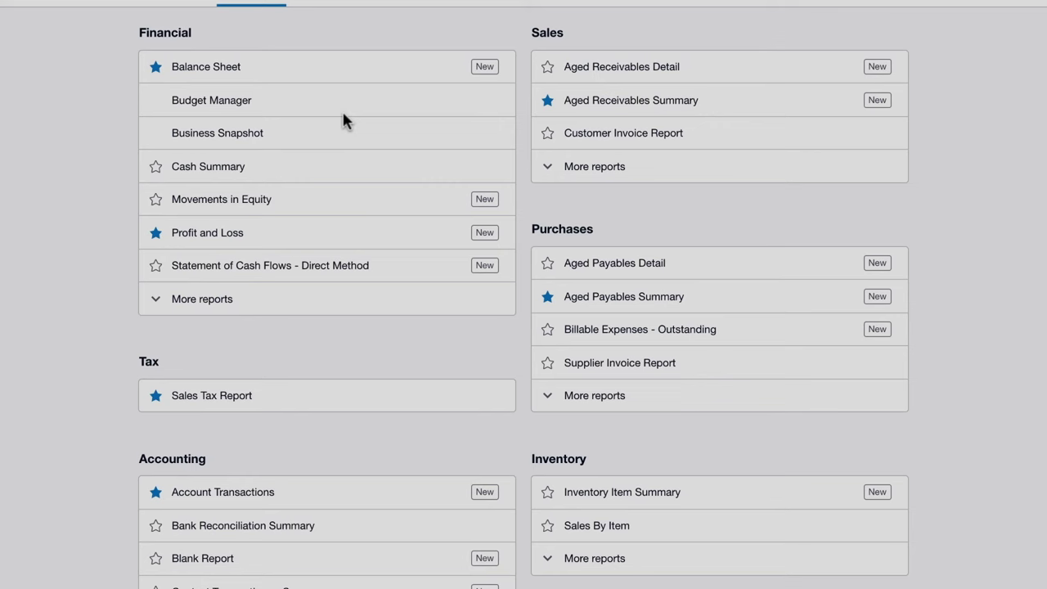